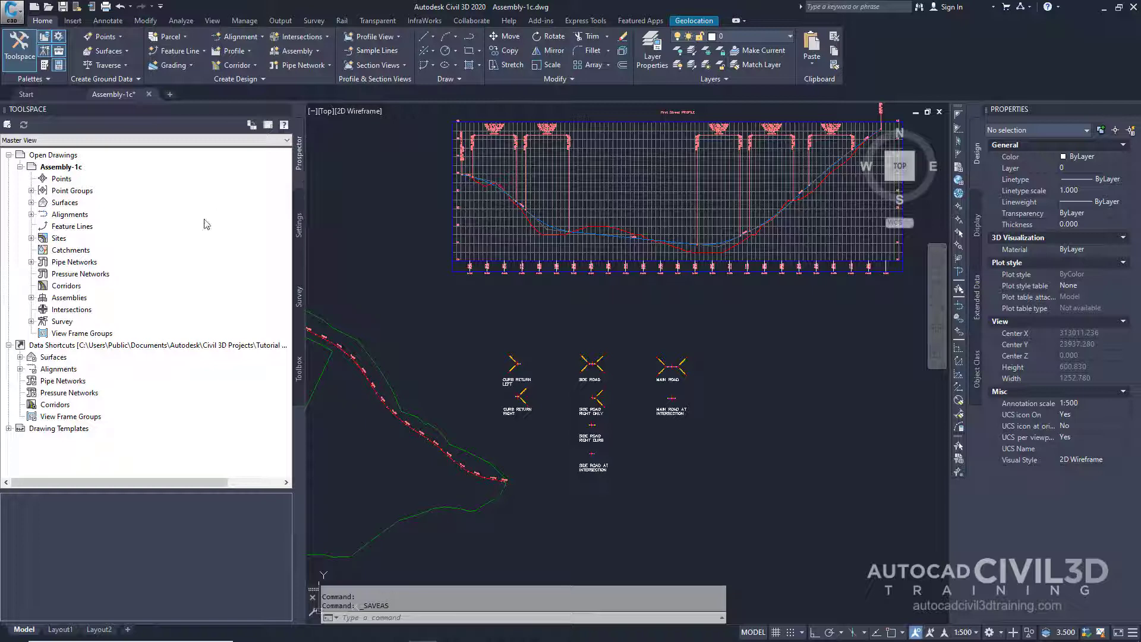
List the drawing's assemblies in the Prospector tree and show the whole drawing at its extents.
click(76, 299)
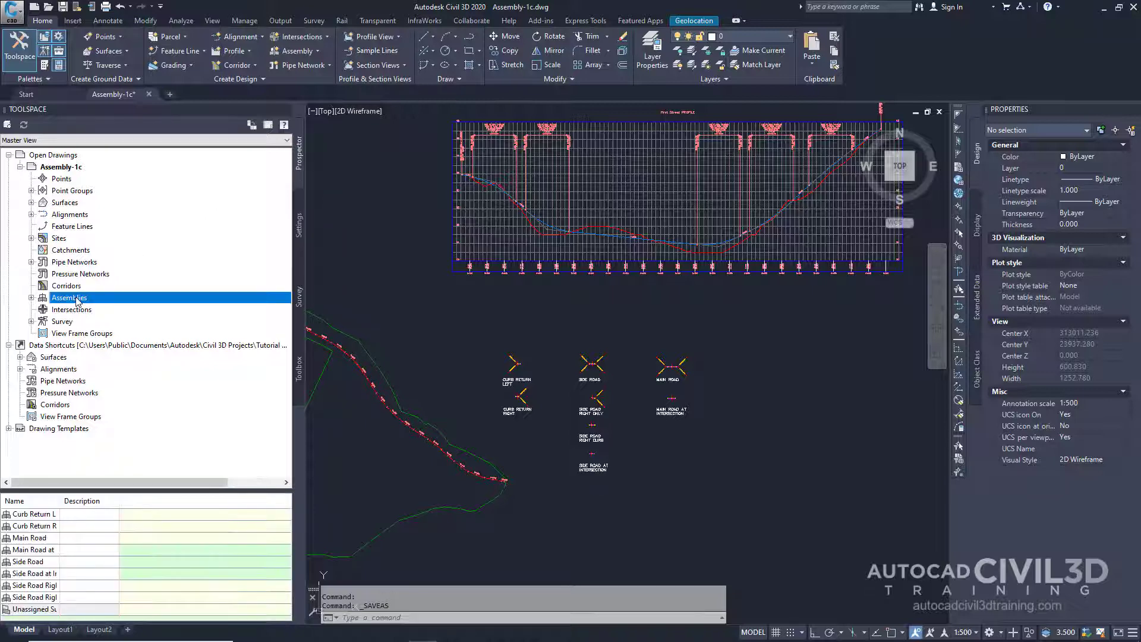
click(31, 297)
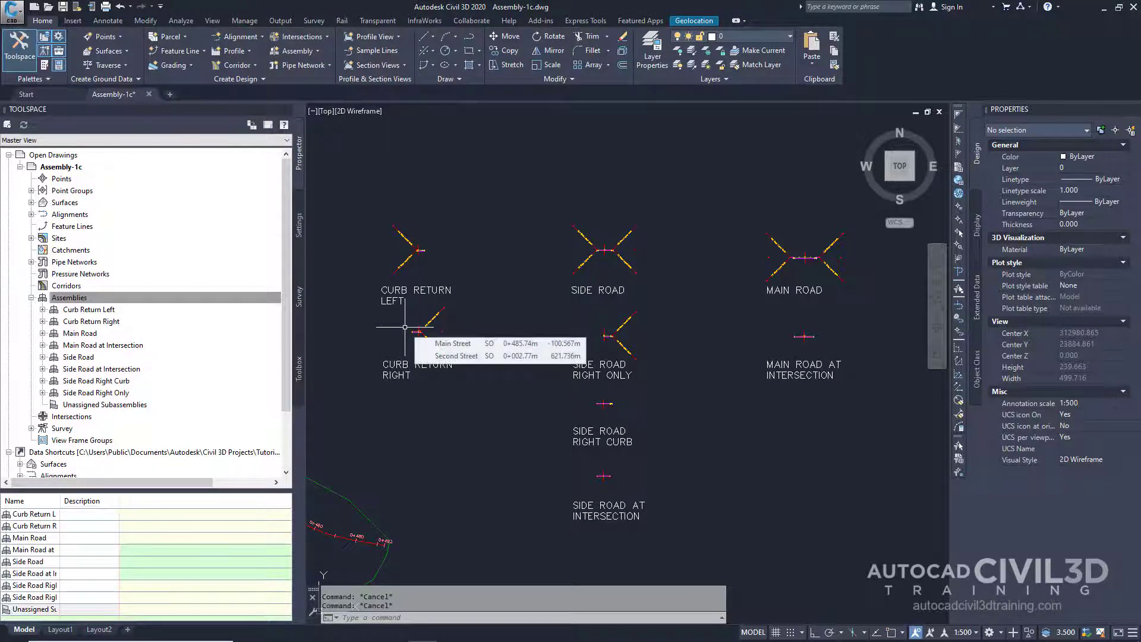
click(393, 300)
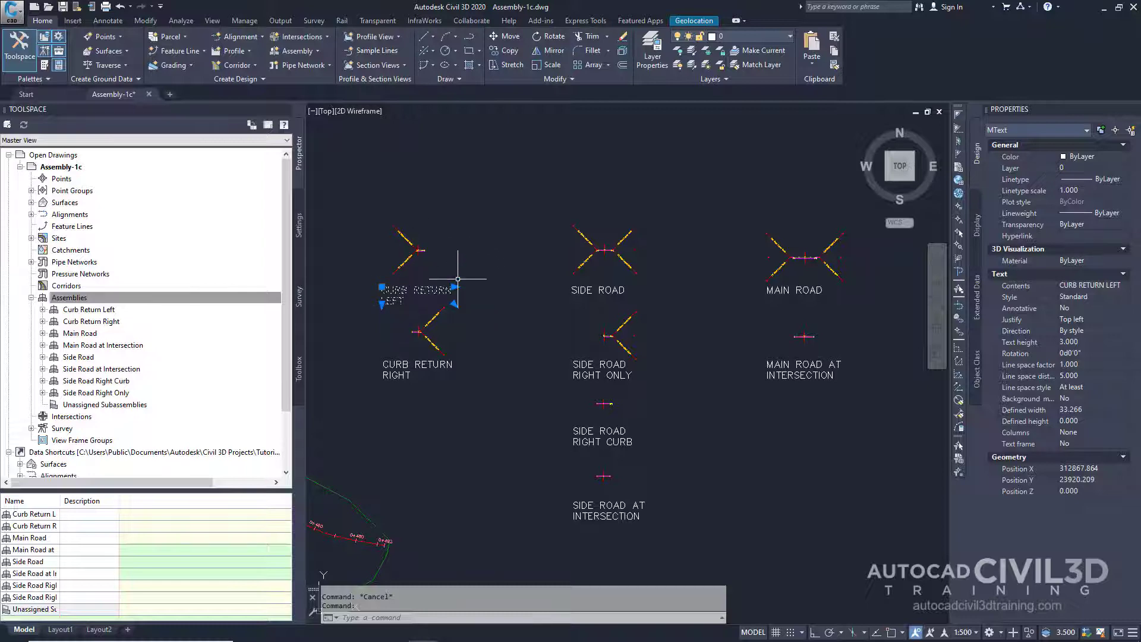
key(Escape)
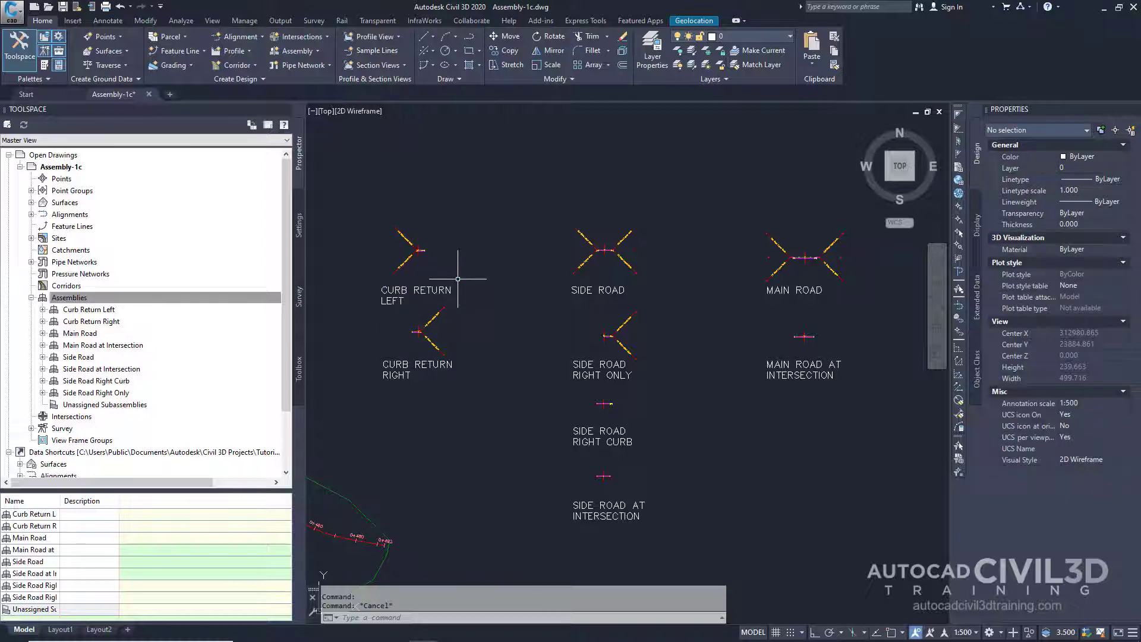
text(ze)
key(Return)
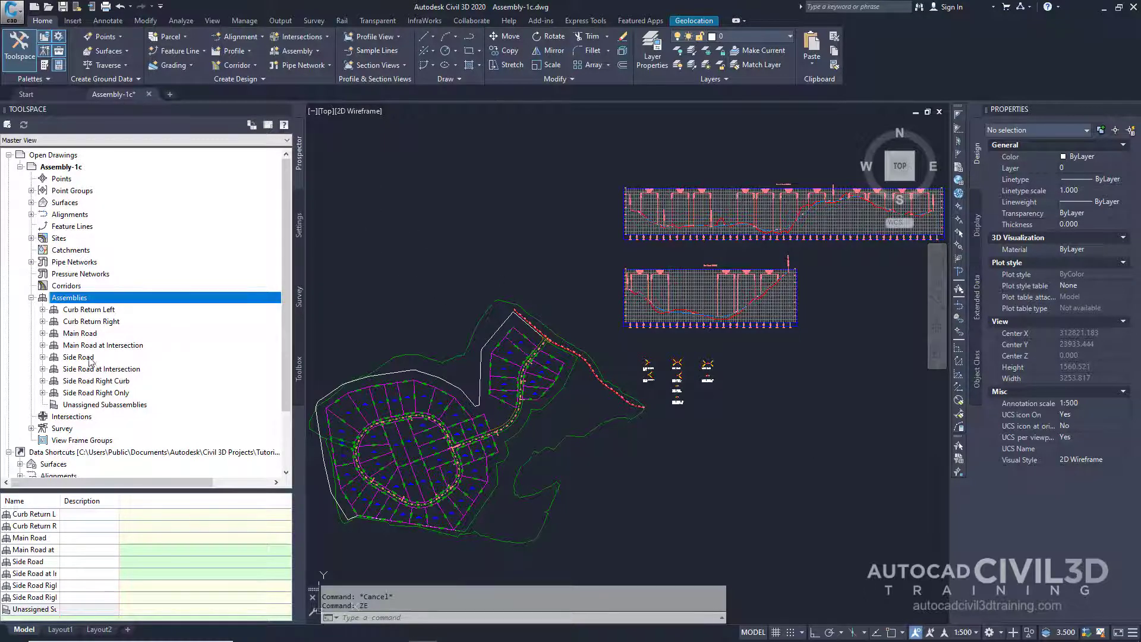
Zoom to the Main Road assembly from the Prospector tree and inspect its lanes, curbs and side slopes up close.
click(78, 336)
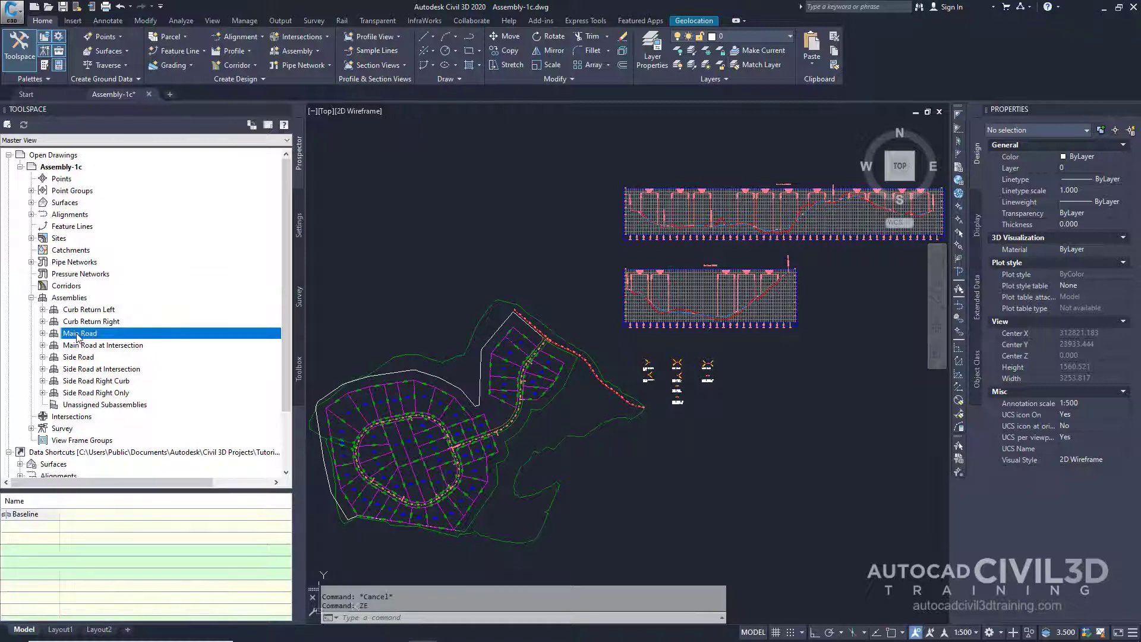
right_click(78, 337)
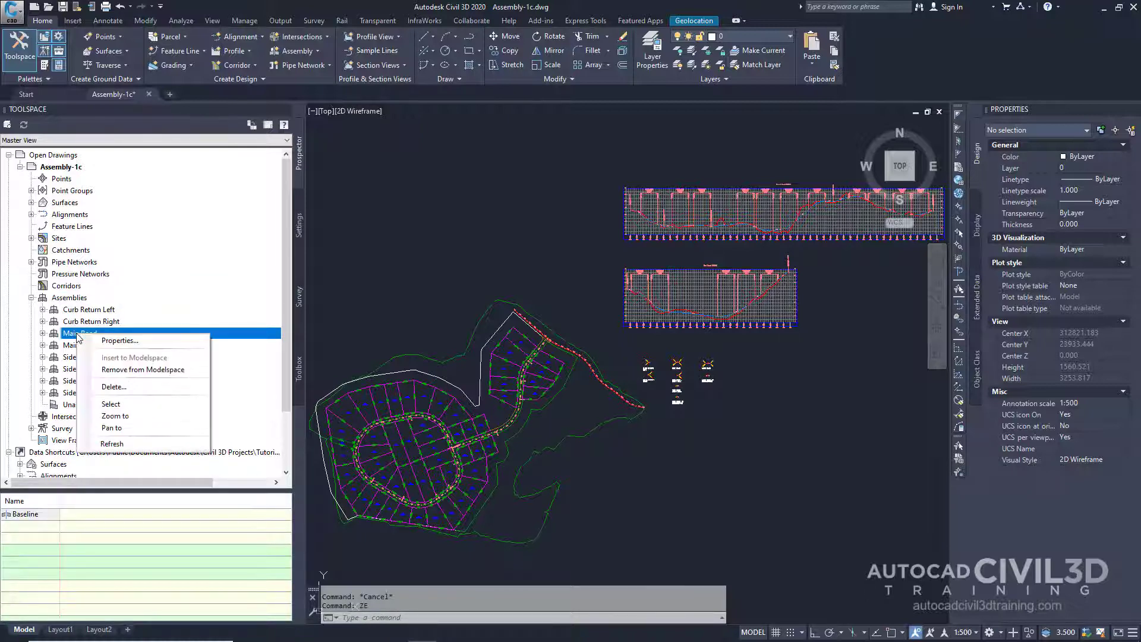
click(112, 416)
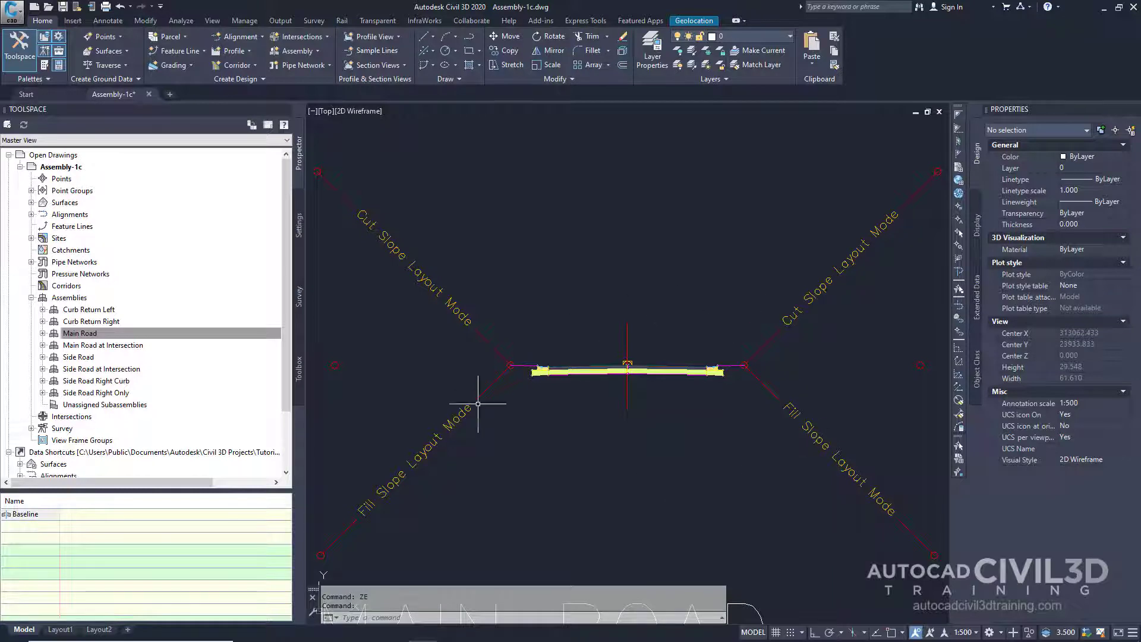
key(Escape)
key(Escape)
scroll(713, 470, down, 2)
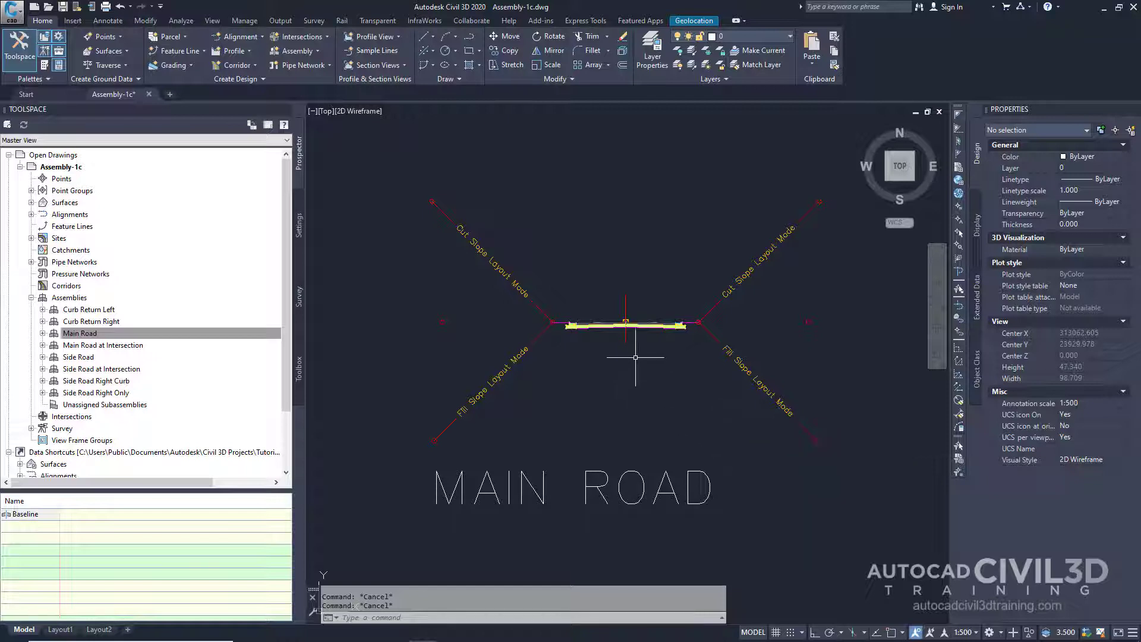
scroll(634, 346, up, 4)
middle_drag(629, 339, 633, 359)
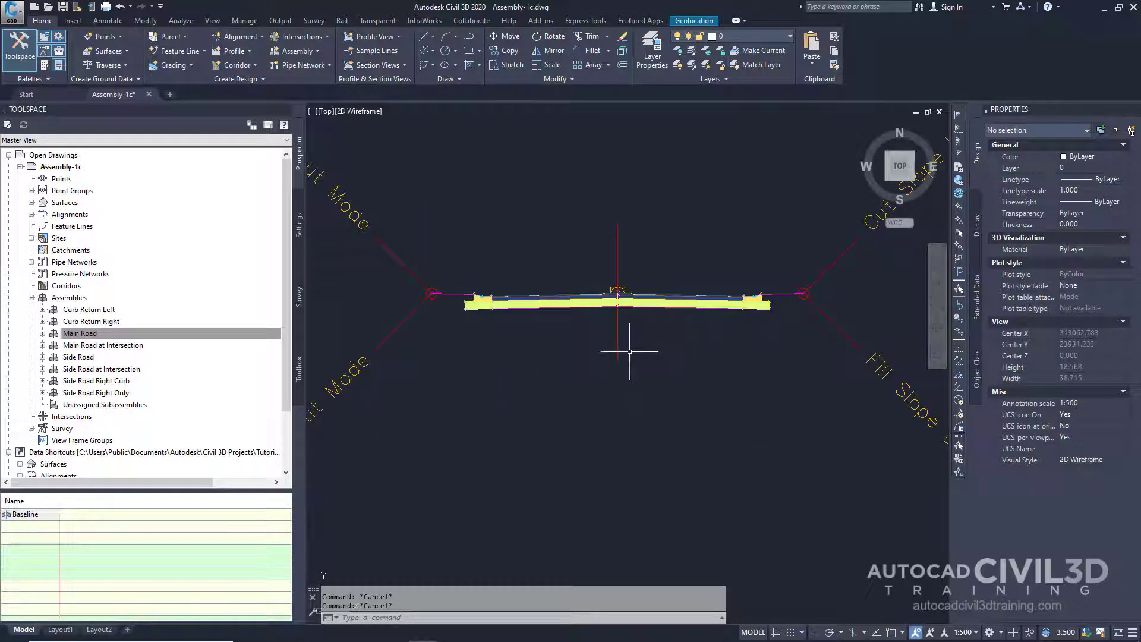
Open the Main Road assembly's properties and expand its baseline in the construction settings to list the subassembly groups.
click(629, 335)
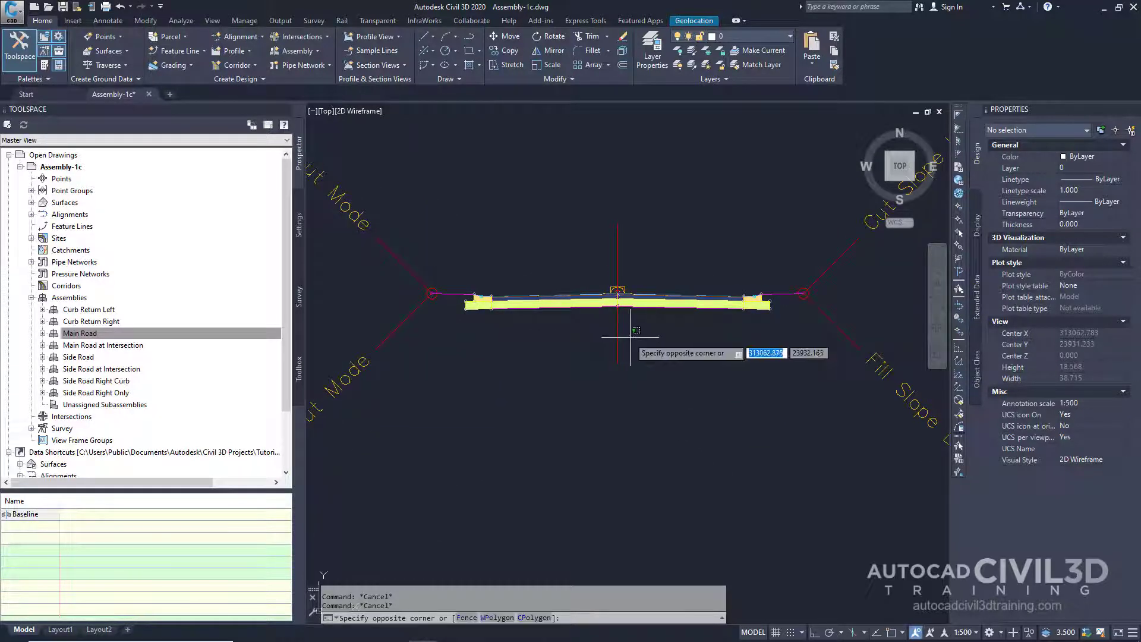
click(595, 356)
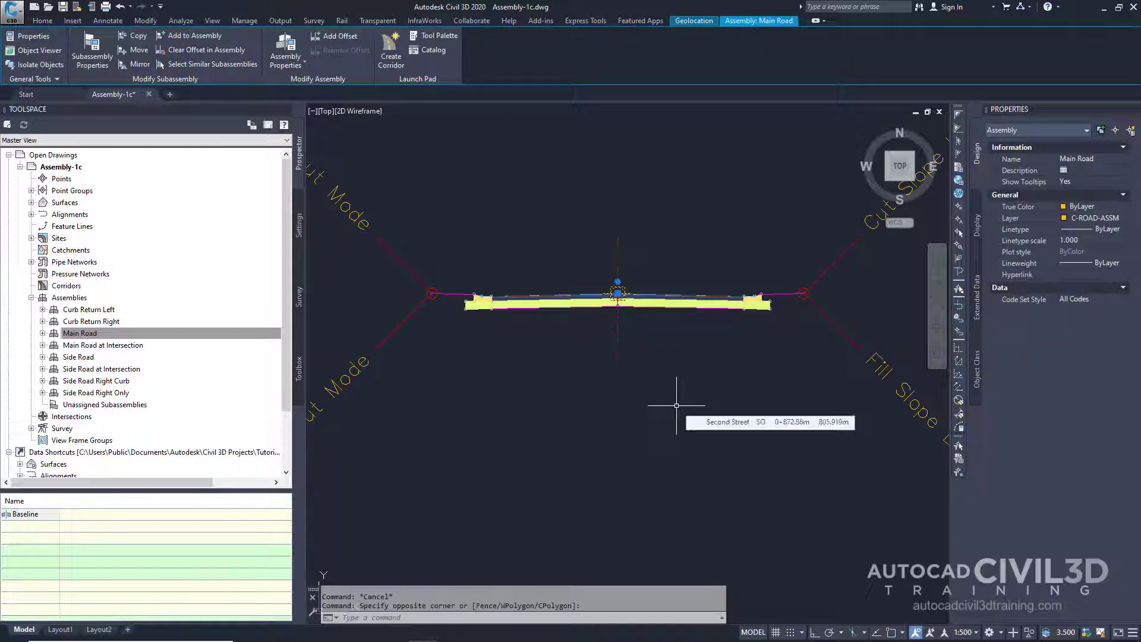
right_click(677, 467)
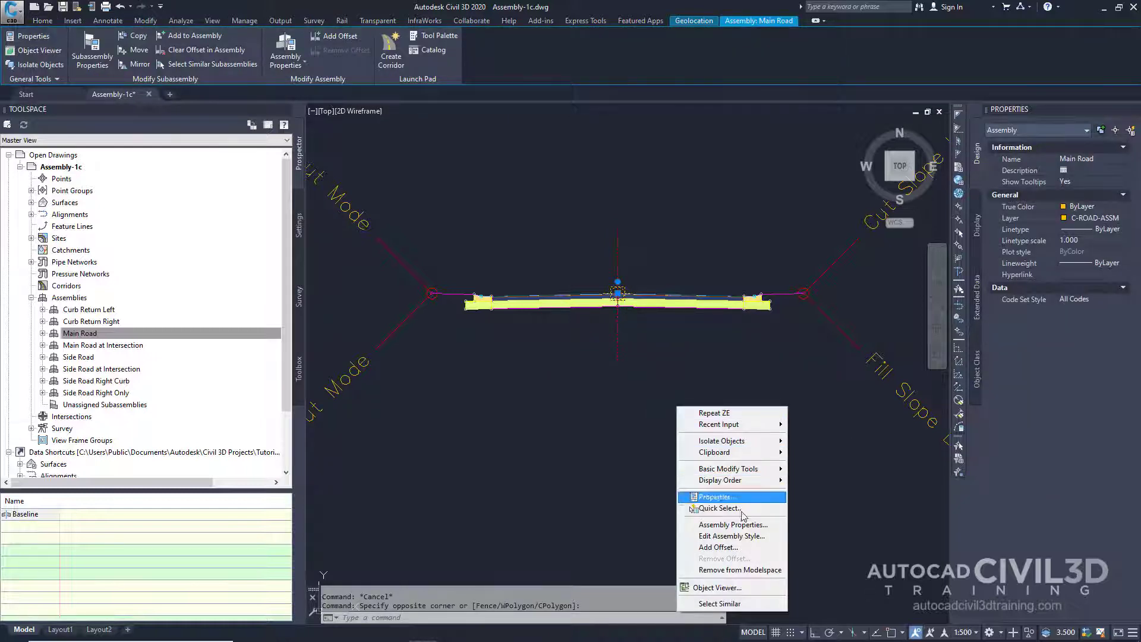
click(763, 526)
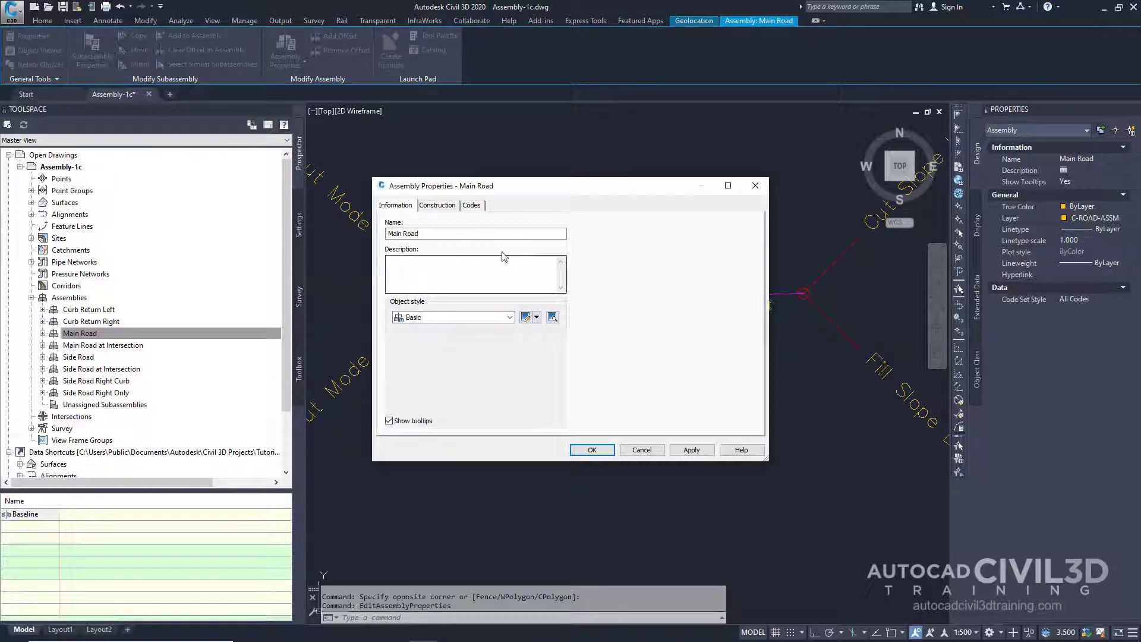
click(445, 207)
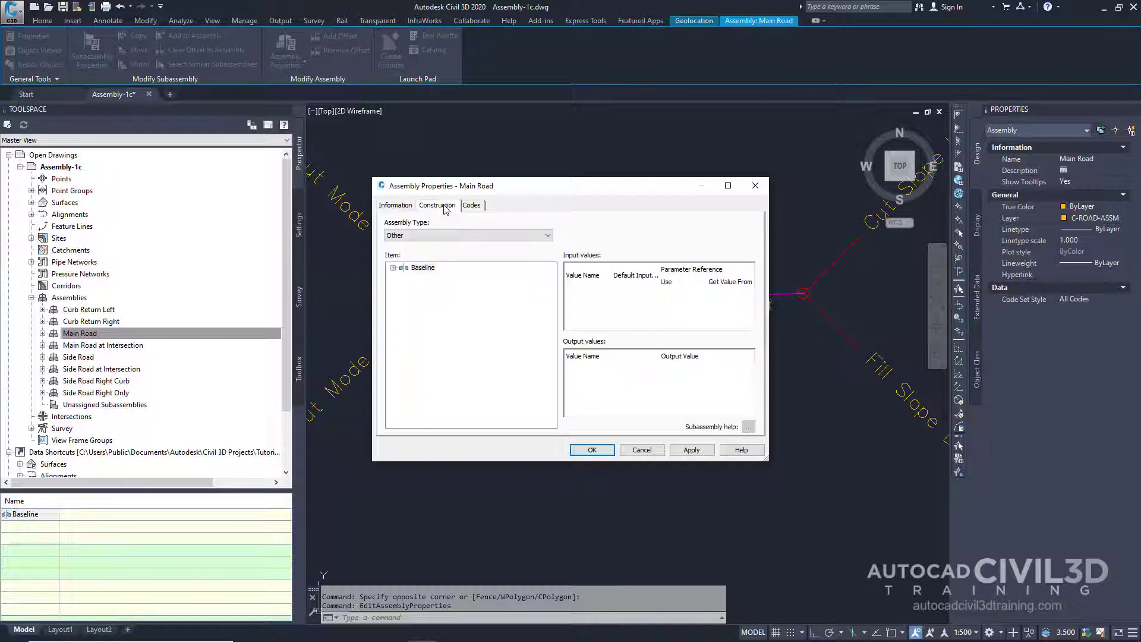
click(393, 268)
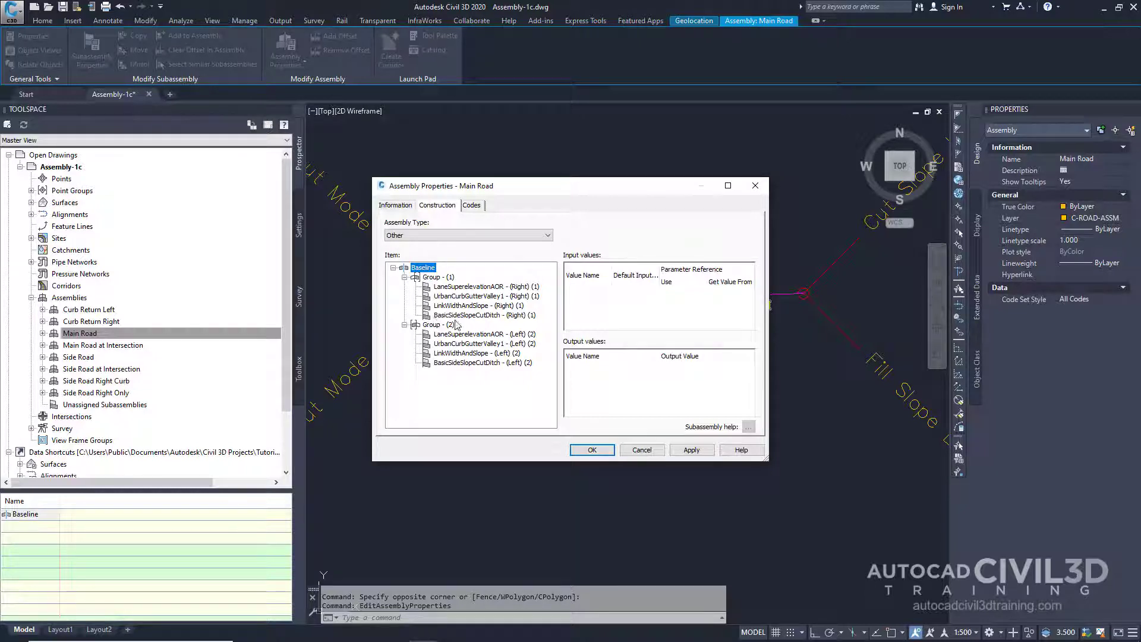
Rename the right-side lane subassembly in Group - (1) to "LaneSuperelevationAOR - (Right) Main Road".
click(491, 288)
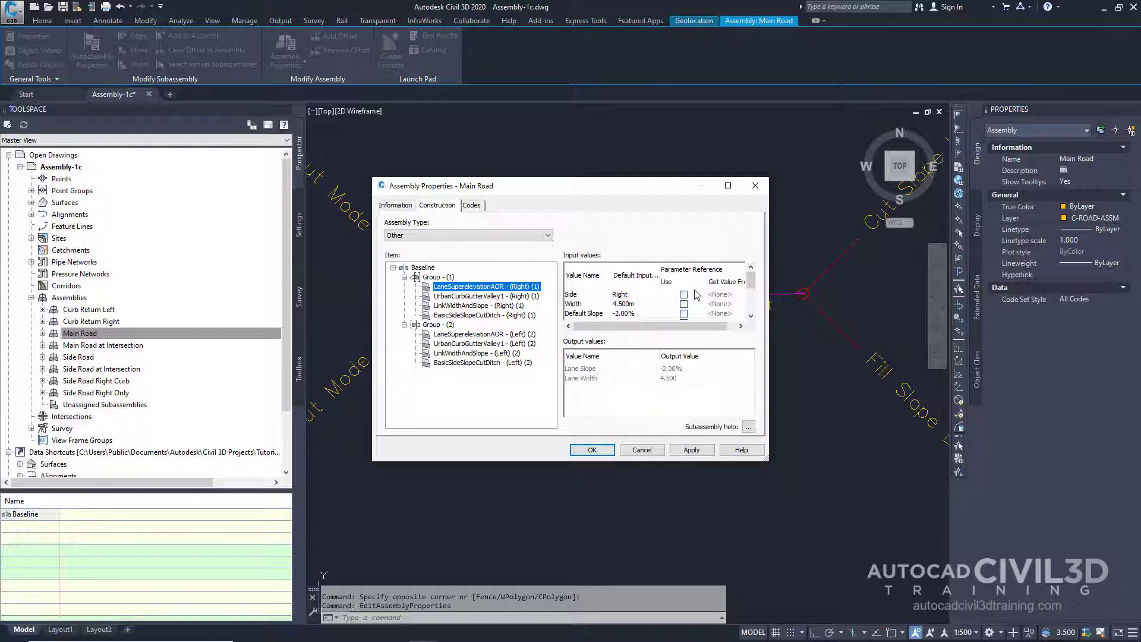
scroll(696, 294, down, 3)
click(515, 287)
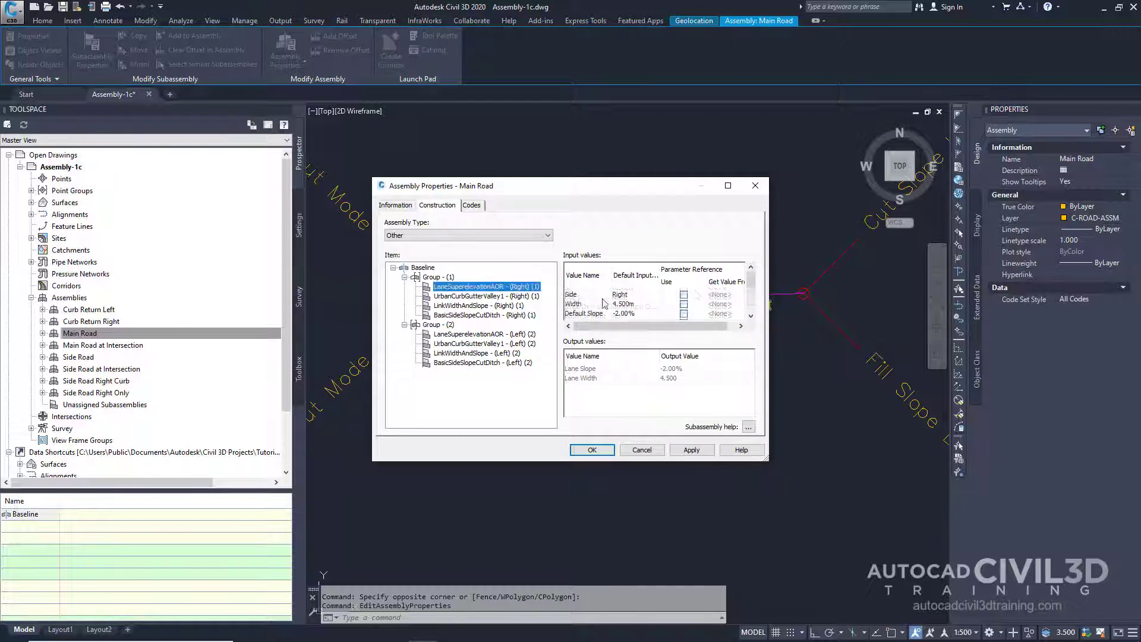
right_click(516, 287)
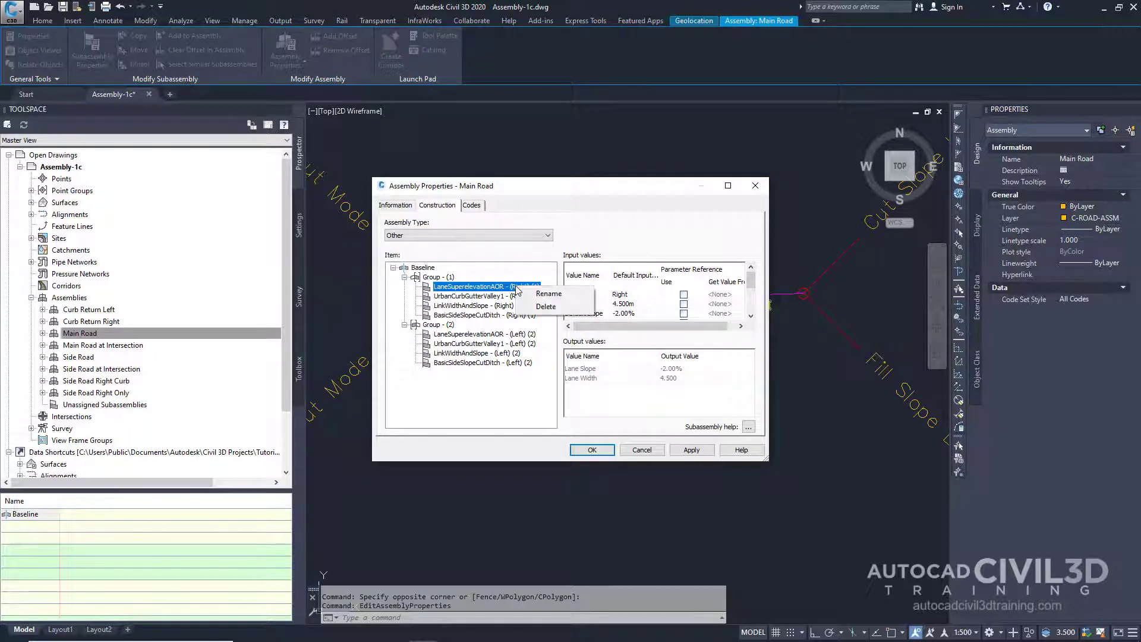
click(547, 295)
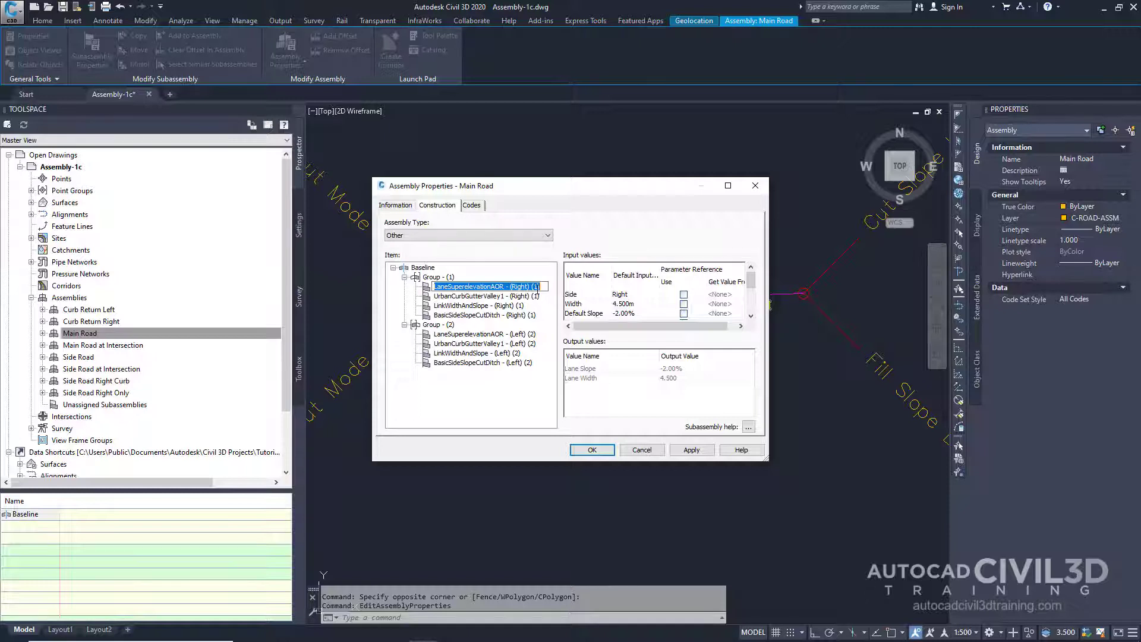
drag(539, 287, 529, 291)
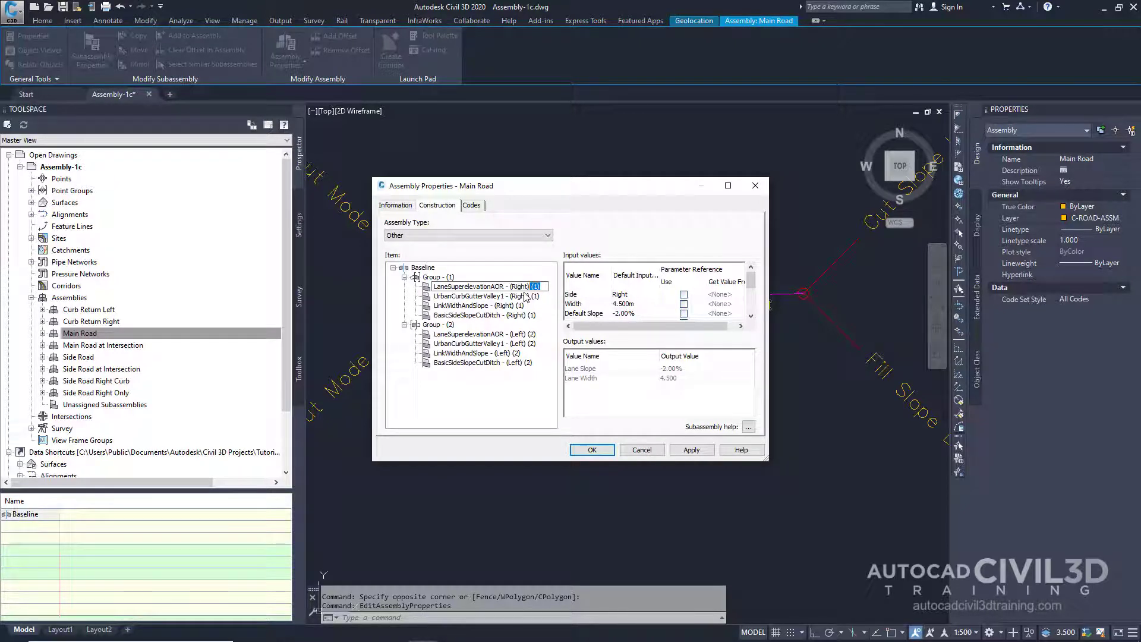
text(Main)
text( Road)
key(Return)
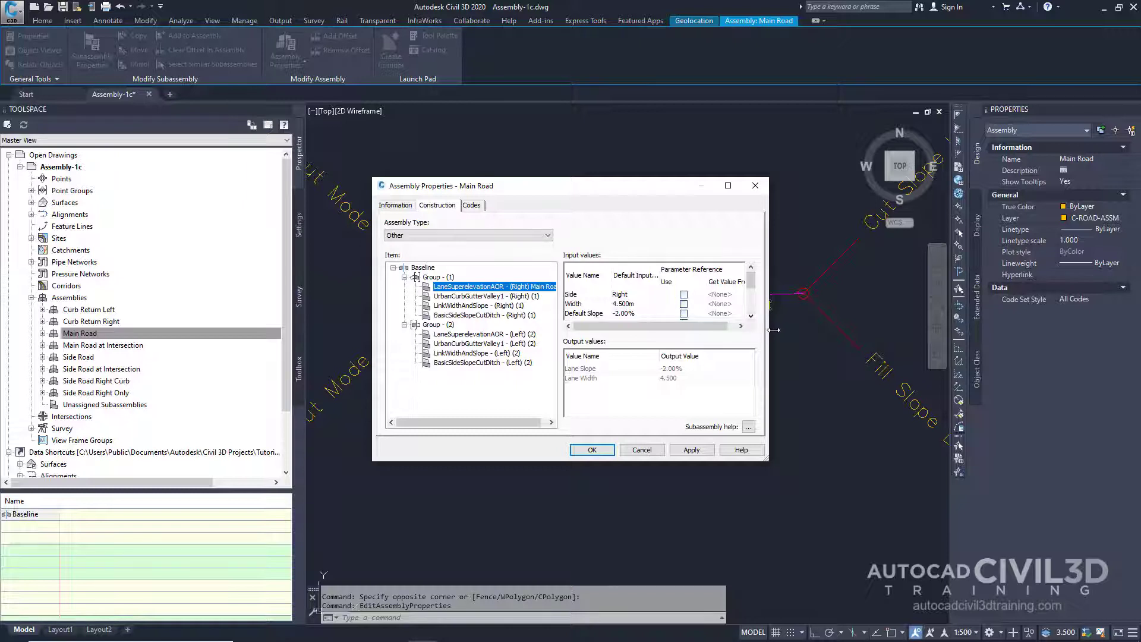
Widen the assembly properties dialog and rename the right-side curb subassembly to "UrbanCurbGutterValley1 - (Right) Main Road".
drag(774, 330, 889, 330)
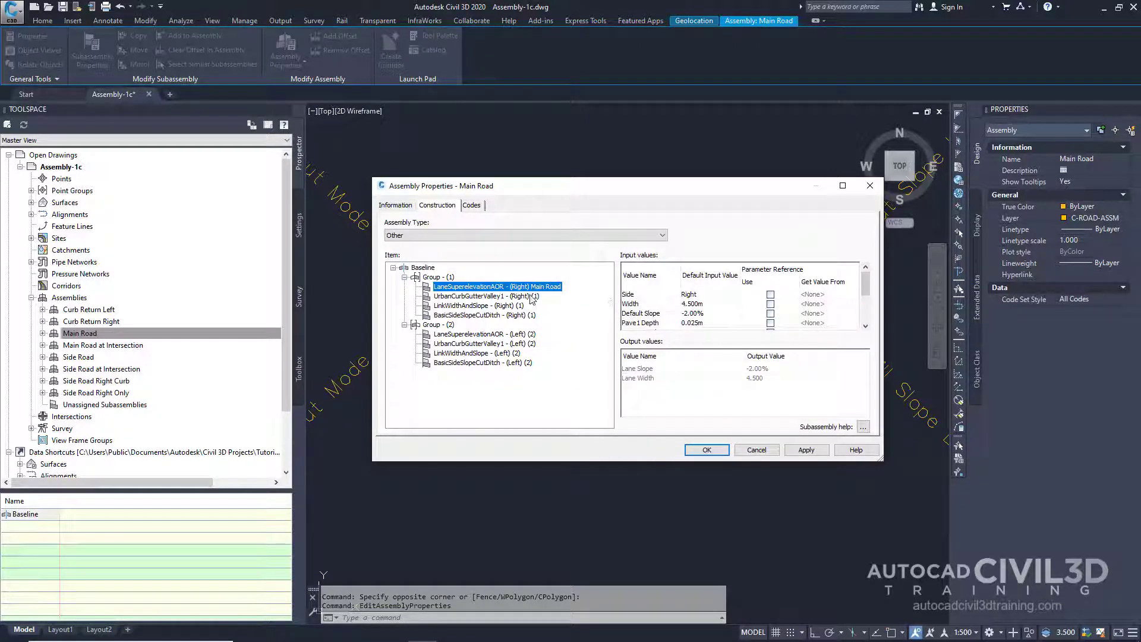
click(532, 297)
right_click(534, 297)
click(558, 302)
click(539, 296)
double_click(534, 297)
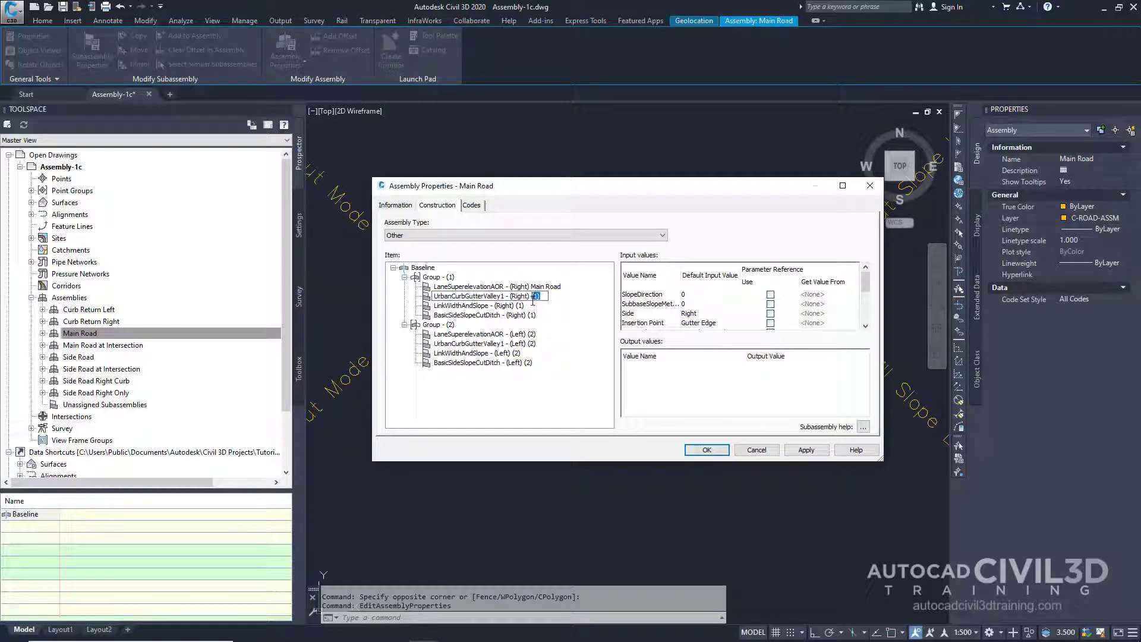
text(Main)
key(Return)
Rename the left-side side slope subassembly in Group - (2) to "BasicSideSlopeCutDitch - (Left) Main Road".
double_click(529, 364)
key(BackSpace)
text(Main Road)
key(Return)
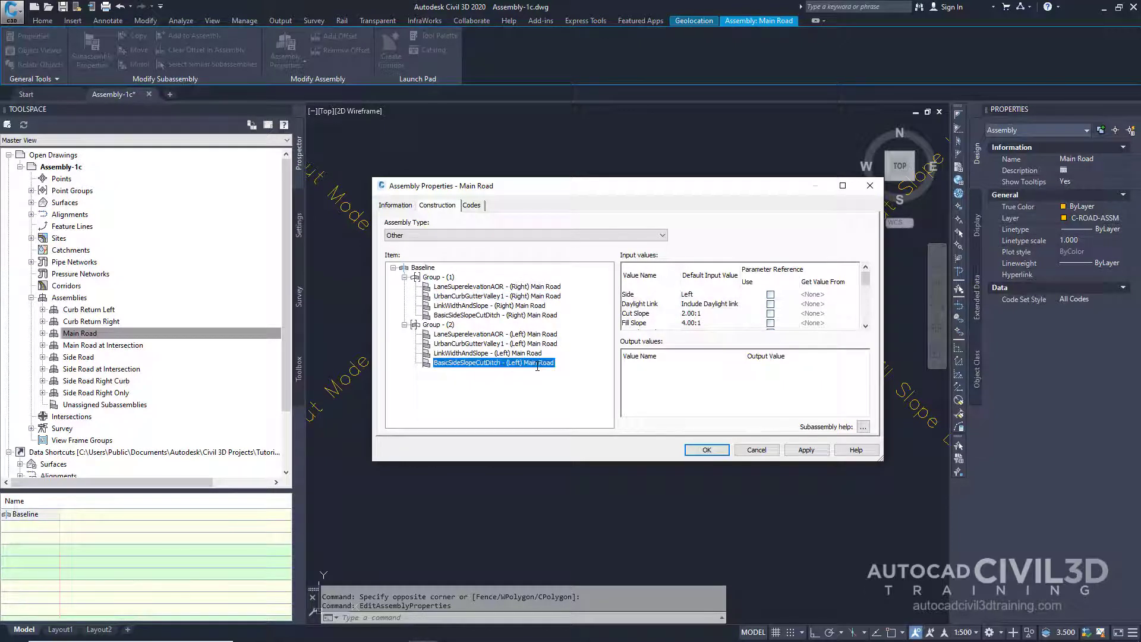
Rename the first subassembly group to "Group - (1) Main Road".
right_click(448, 281)
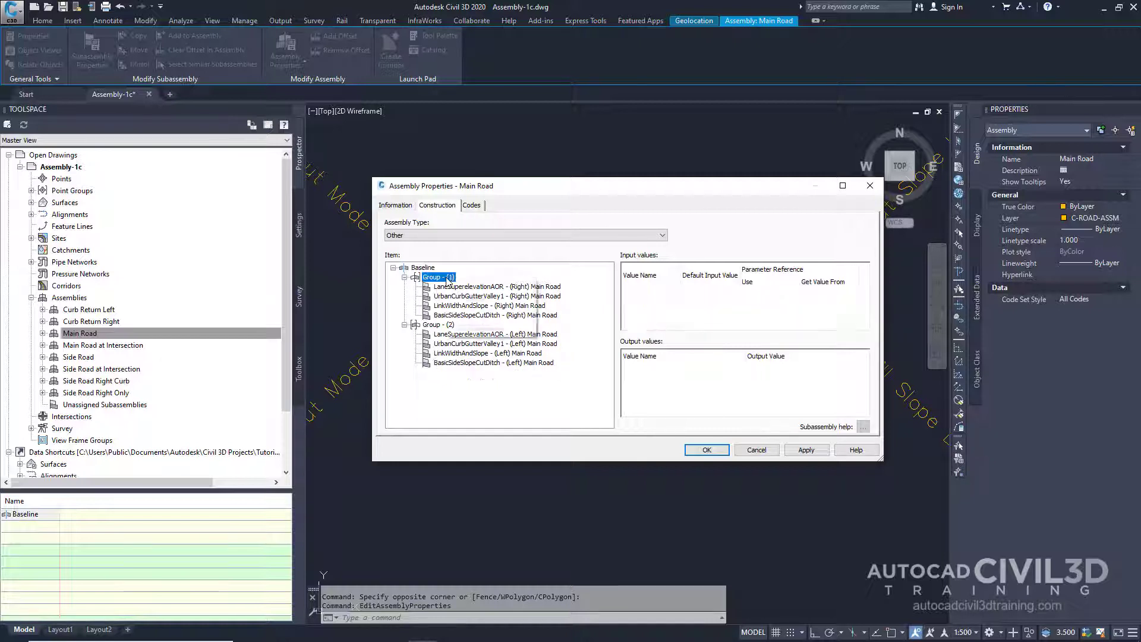
click(461, 287)
click(457, 278)
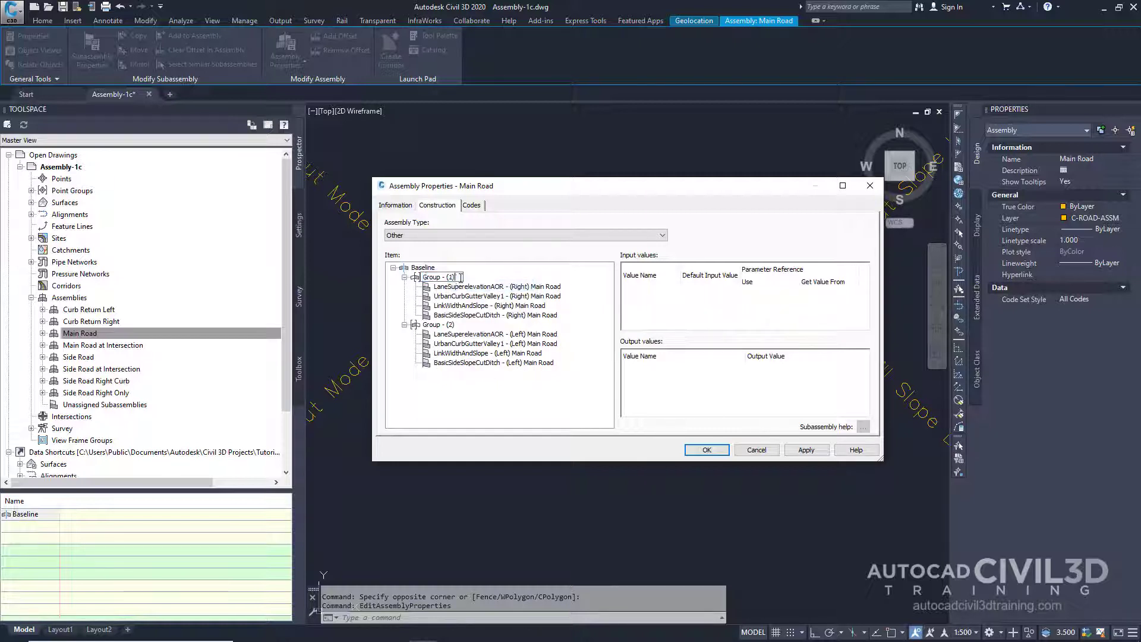
text(Main Road)
Rename the second subassembly group to "Group - (2) Main Road" and accept the assembly property changes.
click(450, 325)
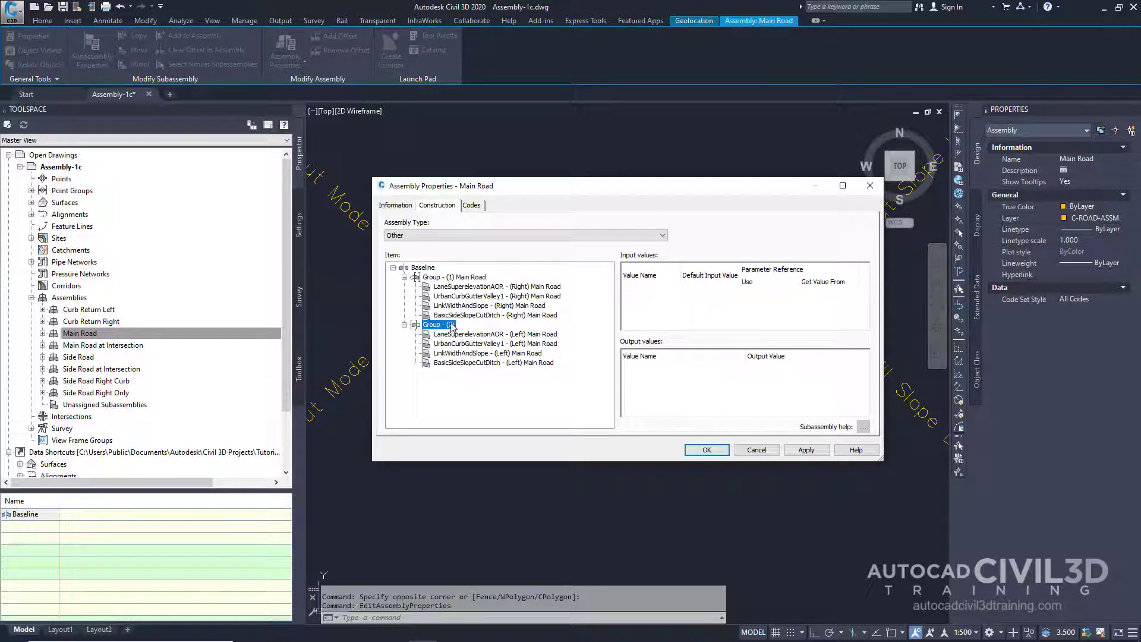
right_click(450, 325)
click(466, 336)
key(End)
text(Main Road)
key(Return)
click(704, 451)
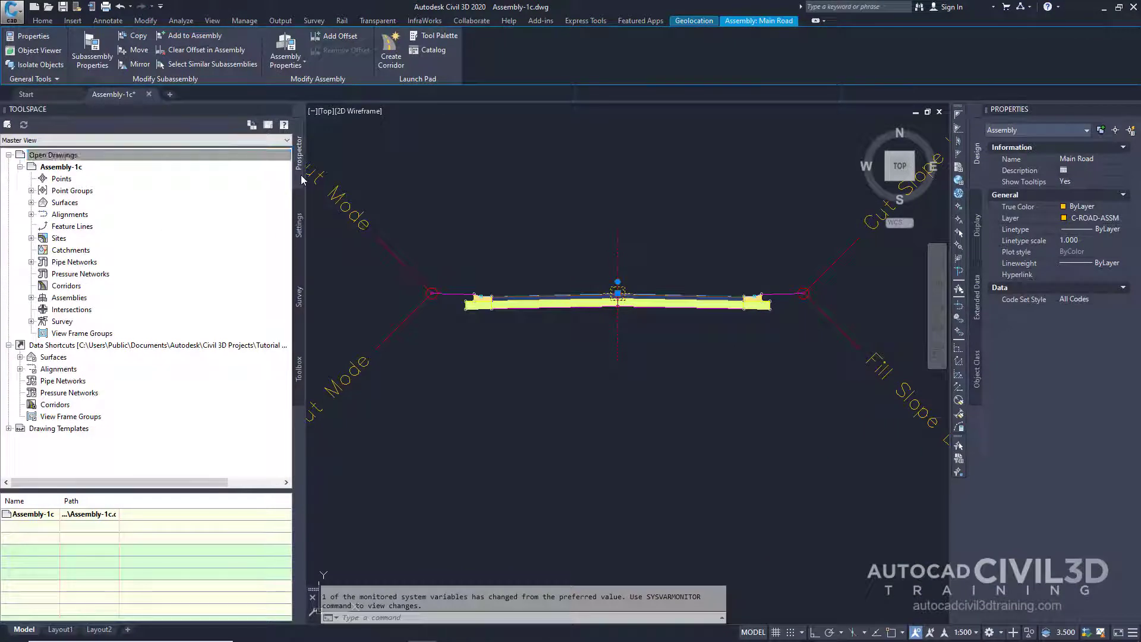
Expand the Main Road assembly's baseline and both groups in the Prospector tree to check the new names.
click(32, 297)
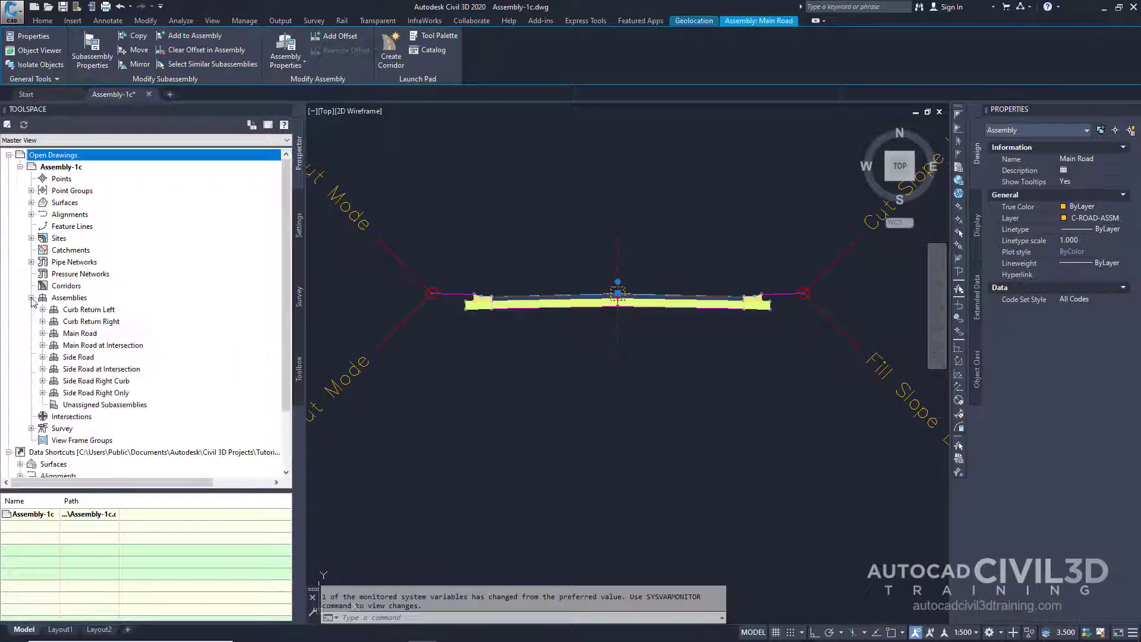
click(42, 333)
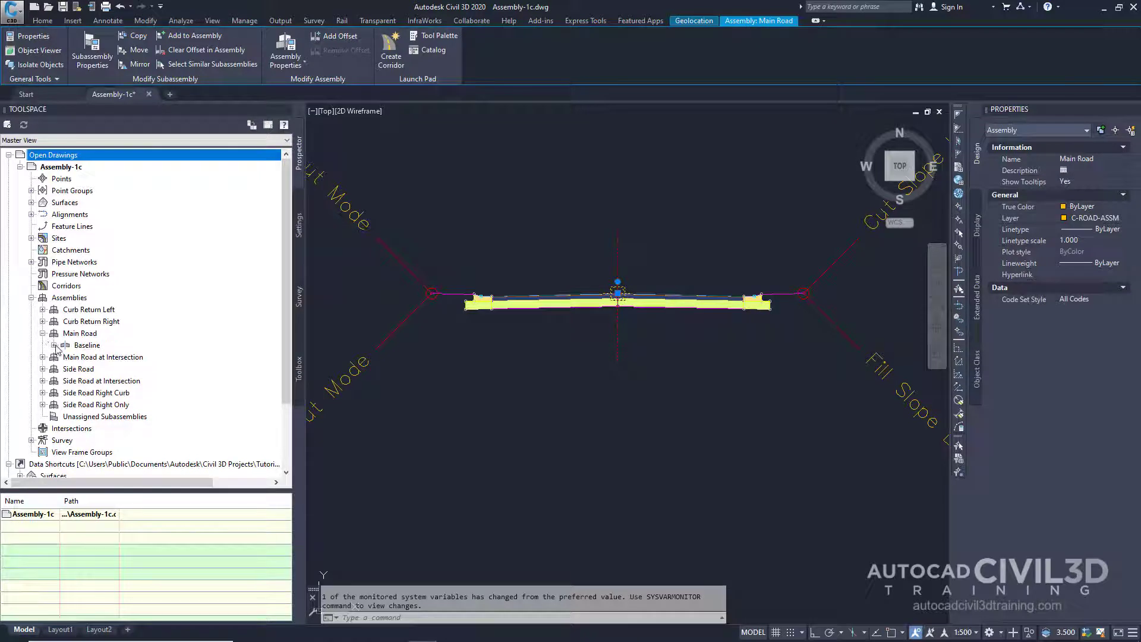
click(55, 346)
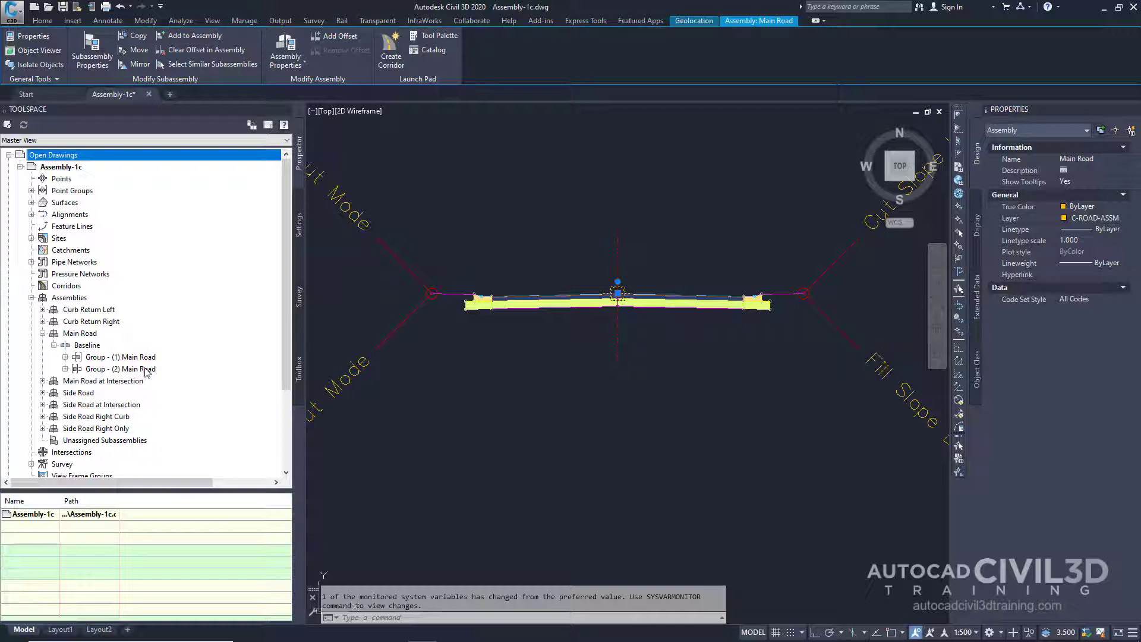
click(65, 357)
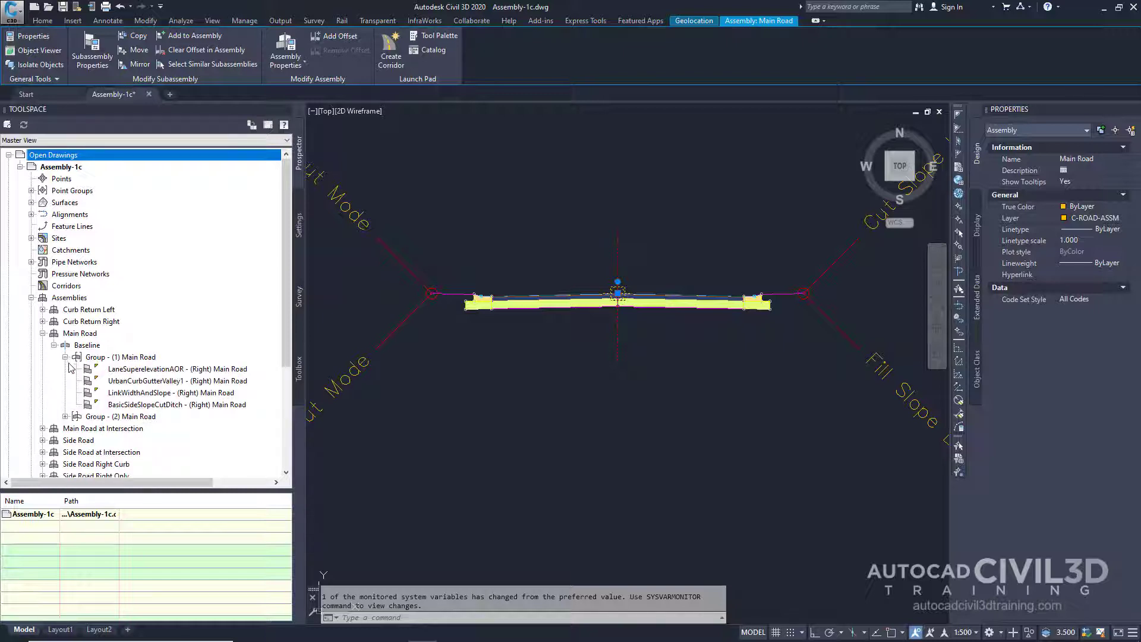
click(66, 416)
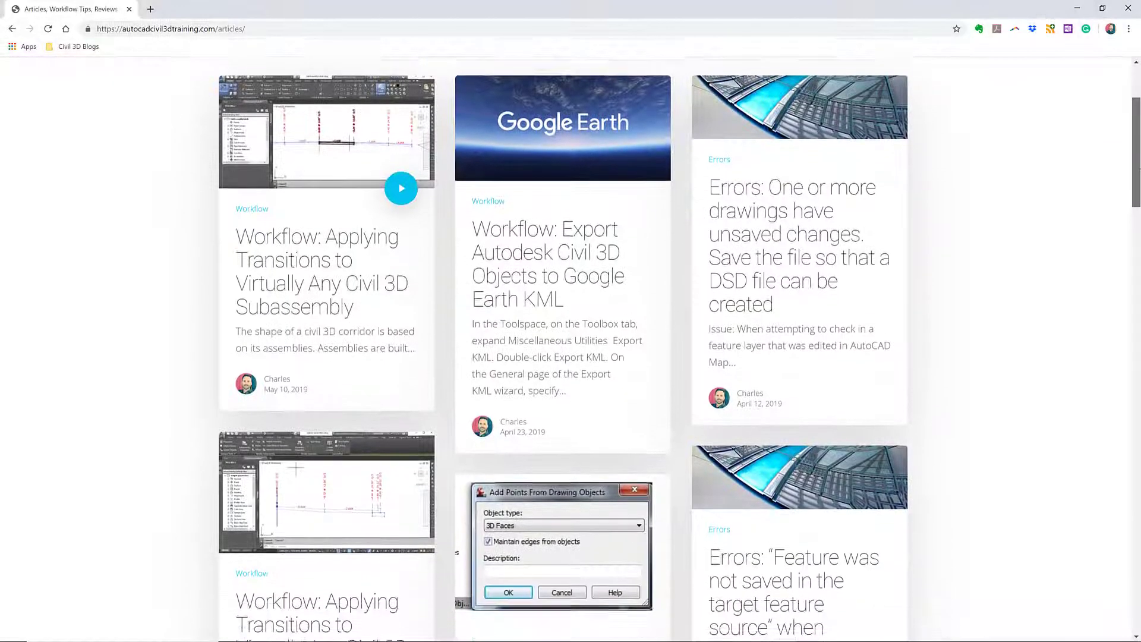
scroll(1138, 199, down, 3)
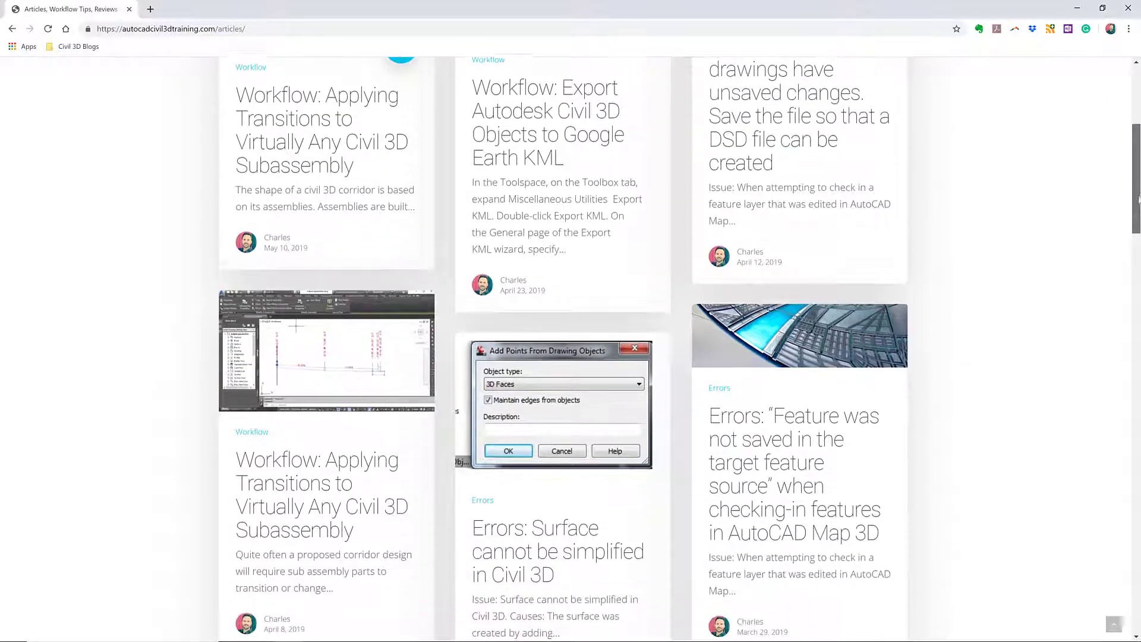